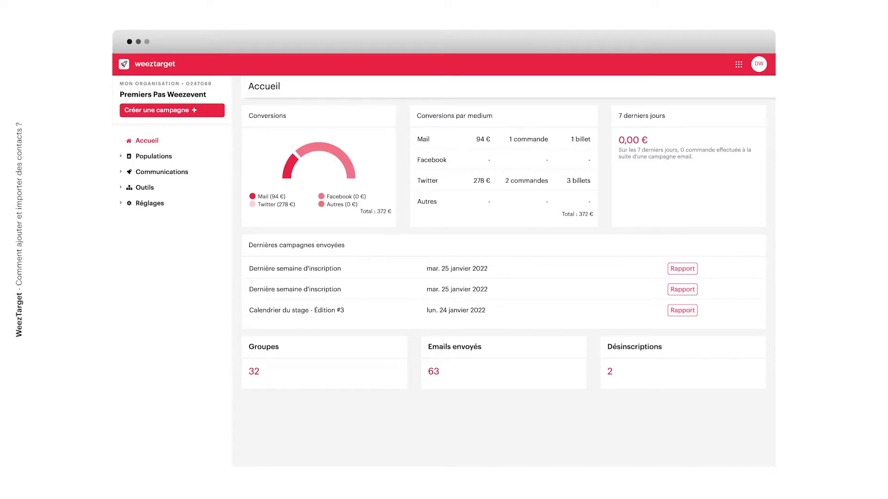
Open the organisation's contacts list under Populations and start creating a new contact.
left_click(138, 158)
left_click(148, 173)
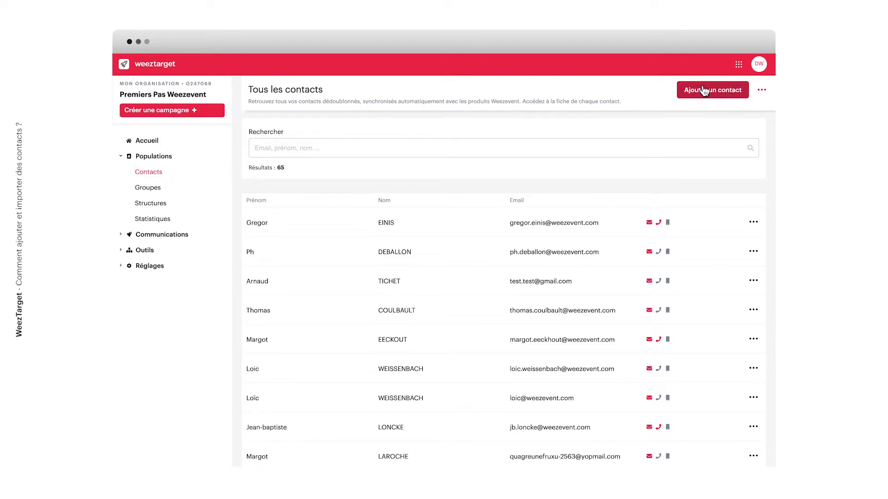
left_click(703, 91)
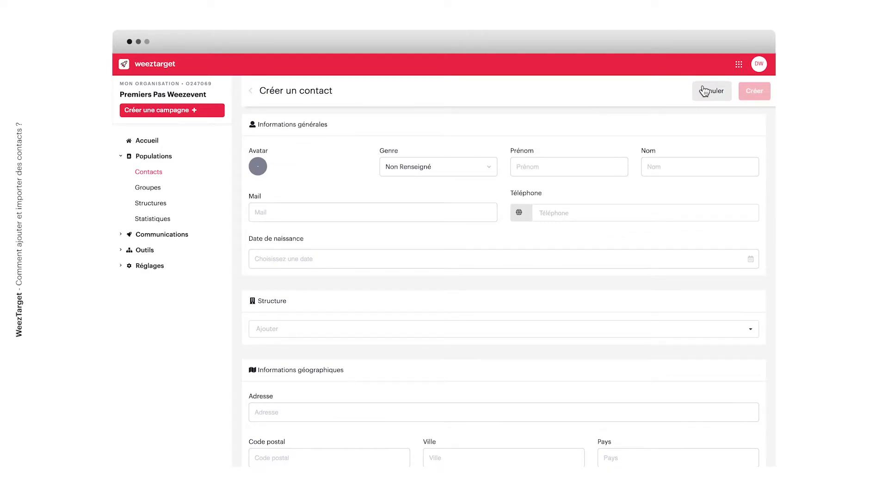
Set the new contact's gender to Homme and fill in the first name, last name and e-mail address.
left_click(438, 166)
left_click(474, 200)
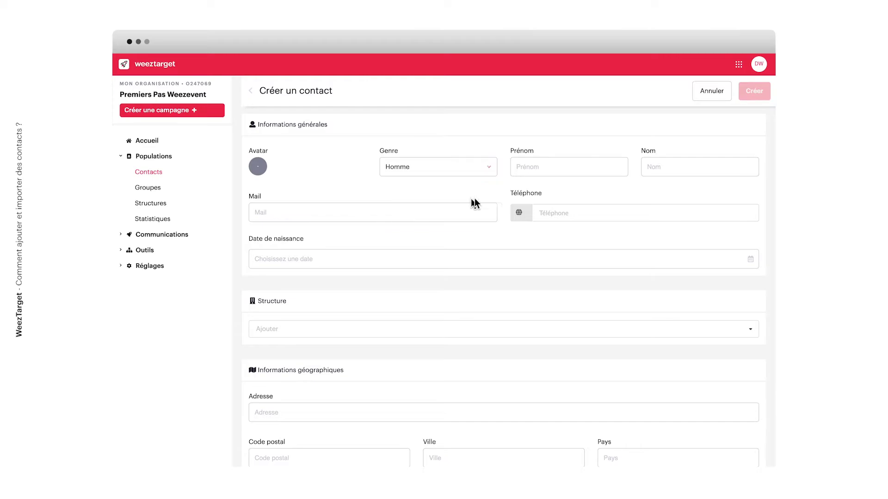
left_click(526, 166)
type("Prénom")
key("Tab")
type("Nom")
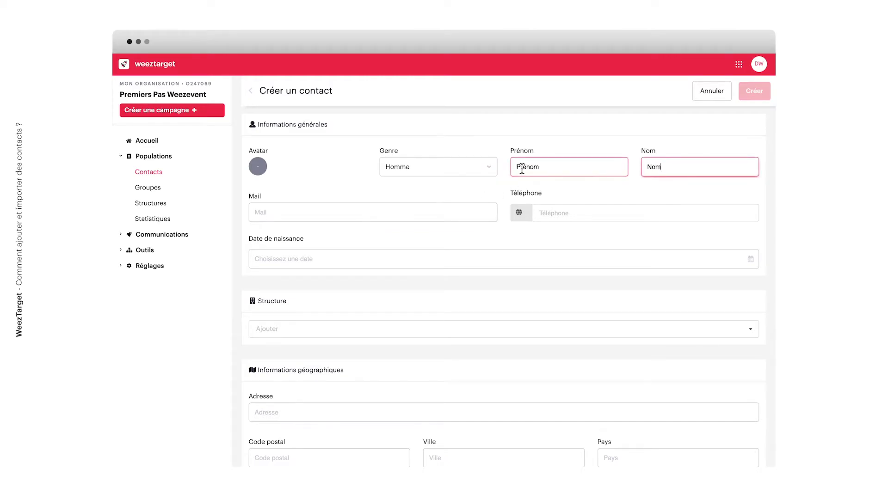
left_click(412, 211)
type("prenom.nom@")
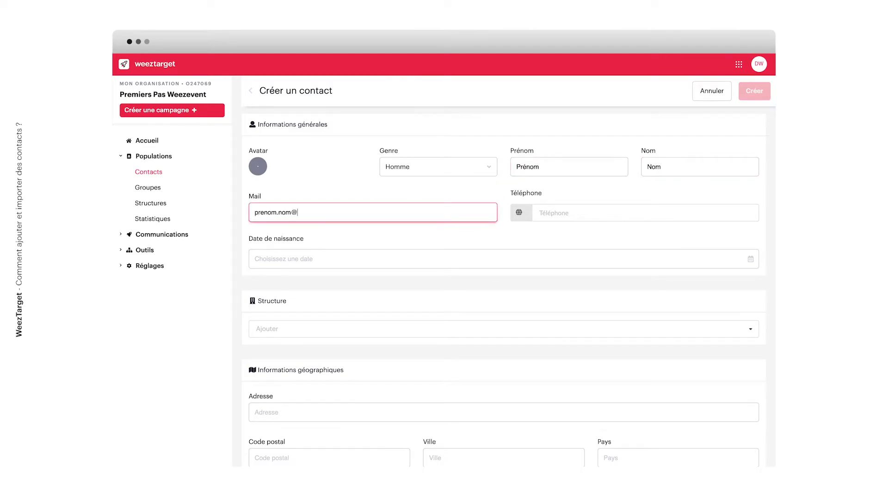
type("nomemail.com")
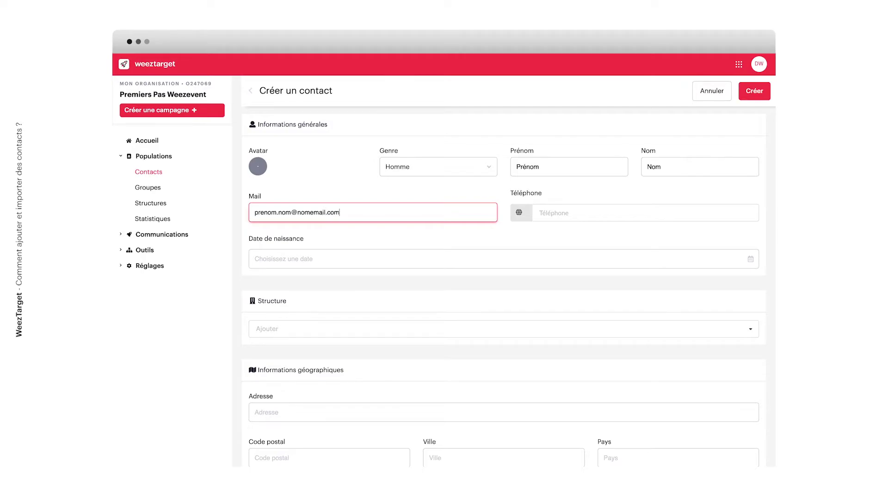
Fill in the contact's date of birth and assign the contact to the structure Entreprise ABC.
left_click(400, 258)
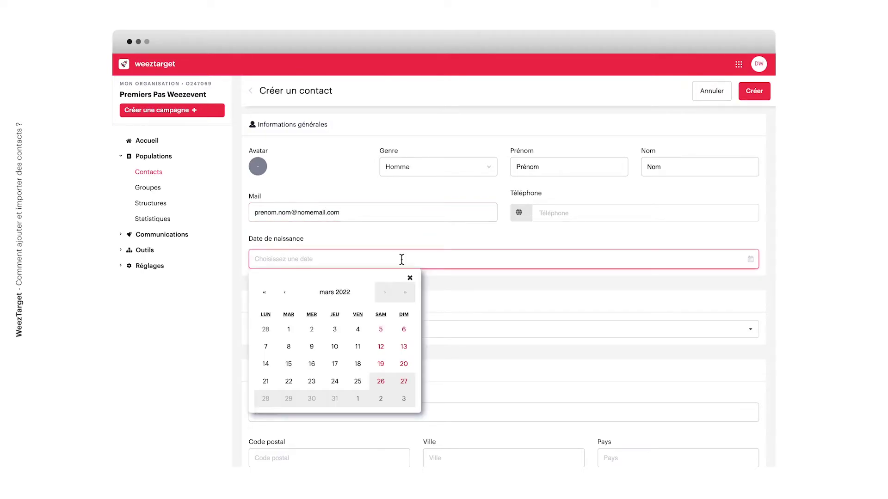
left_click(322, 296)
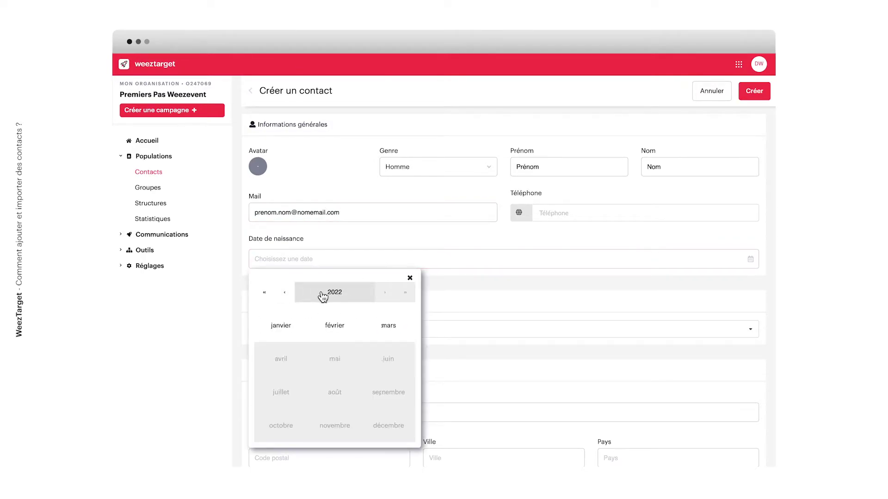
double_click(323, 296)
left_click(287, 325)
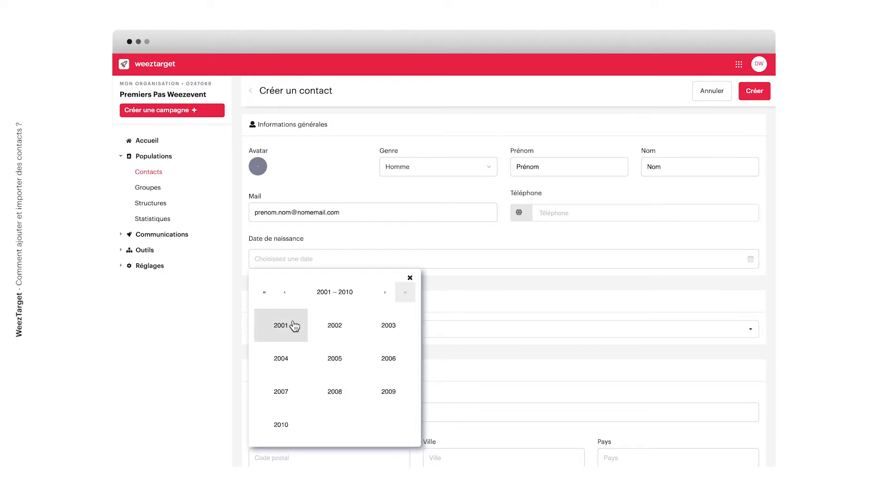
left_click(283, 323)
left_click(280, 326)
left_click(272, 331)
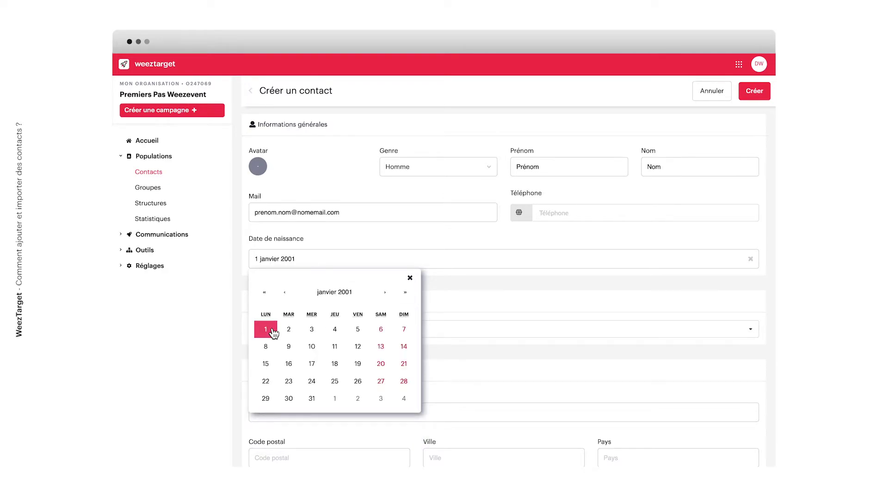
left_click(409, 279)
left_click(413, 328)
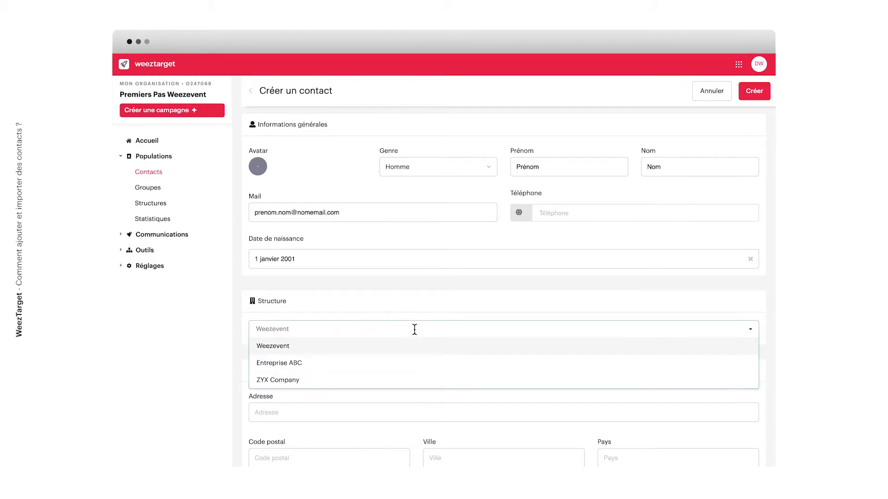
left_click(415, 364)
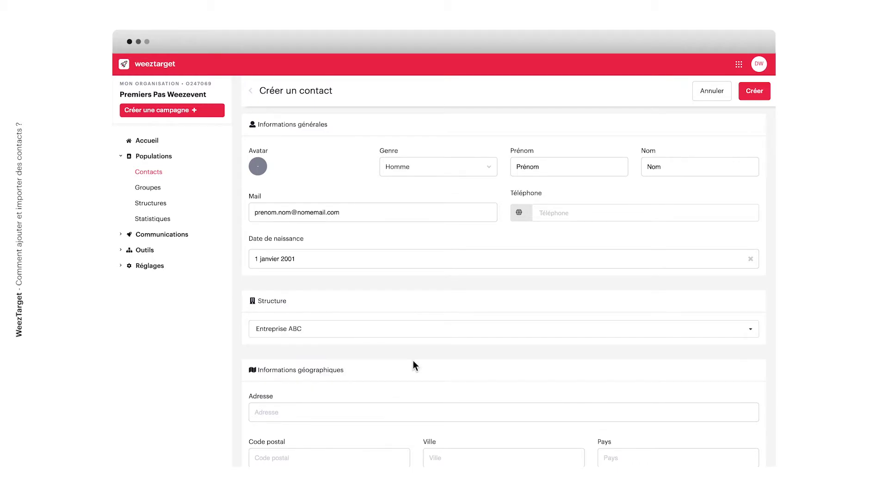
Fill in the contact's postal code, city and country, and create the contact.
scroll(413, 366, "down", 3)
left_click(385, 355)
type("75001")
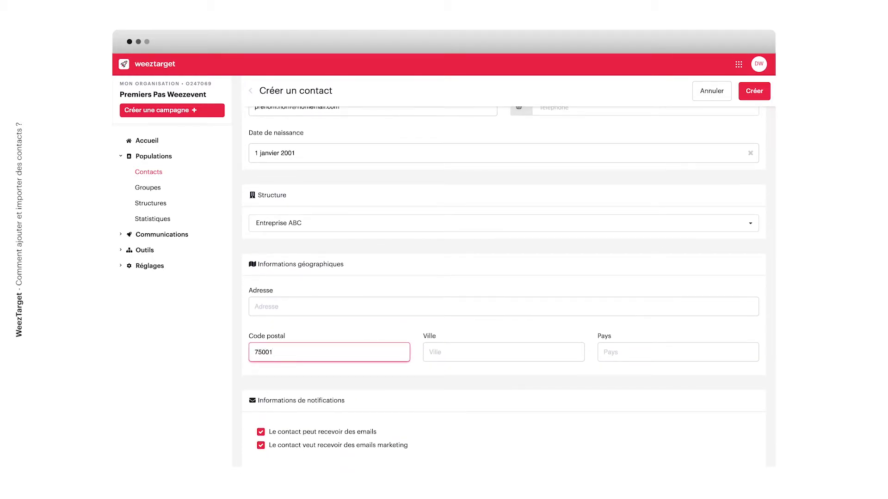
key("Tab")
type("Paris")
key("Tab")
type("France")
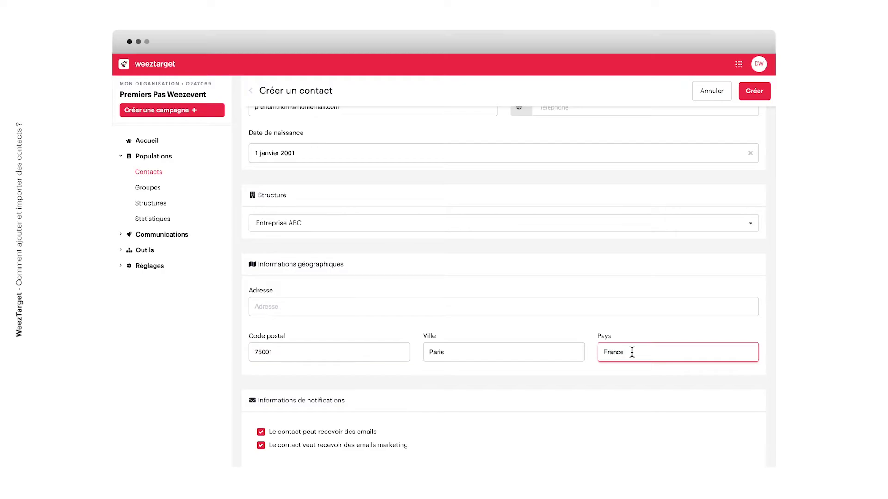
left_click(755, 92)
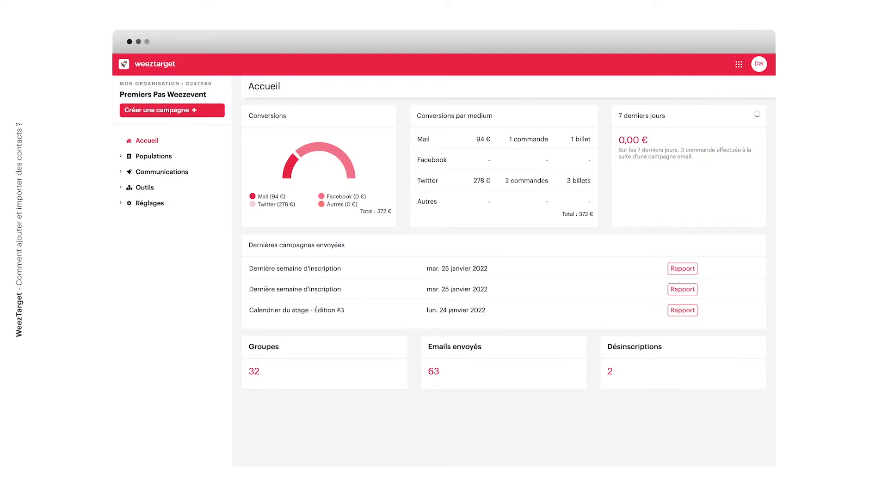
Open the contact imports tool and start importing a new contact list.
left_click(165, 188)
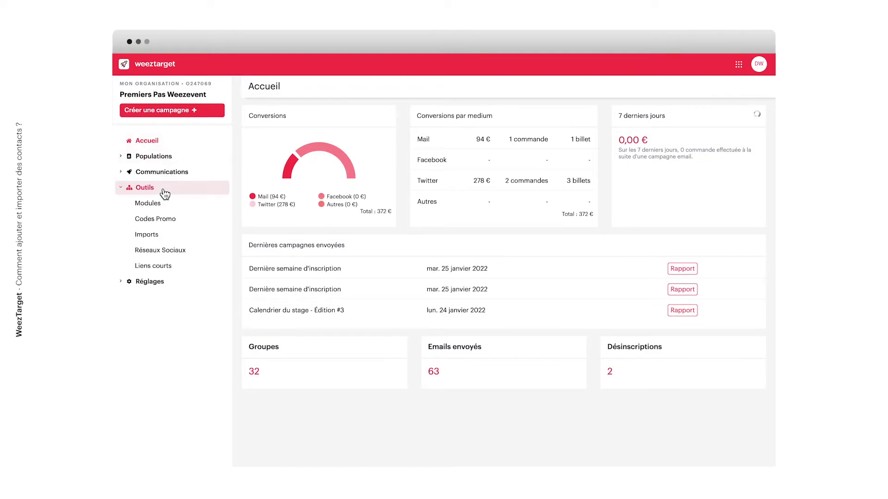
left_click(161, 238)
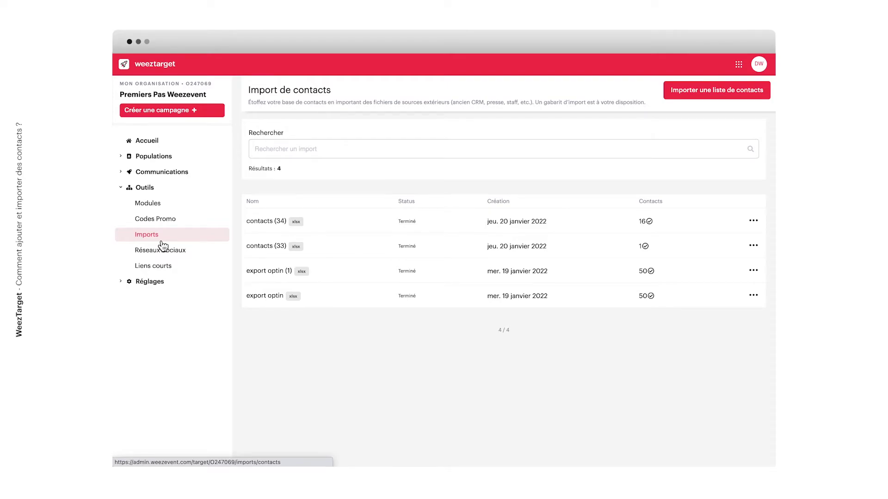
left_click(707, 98)
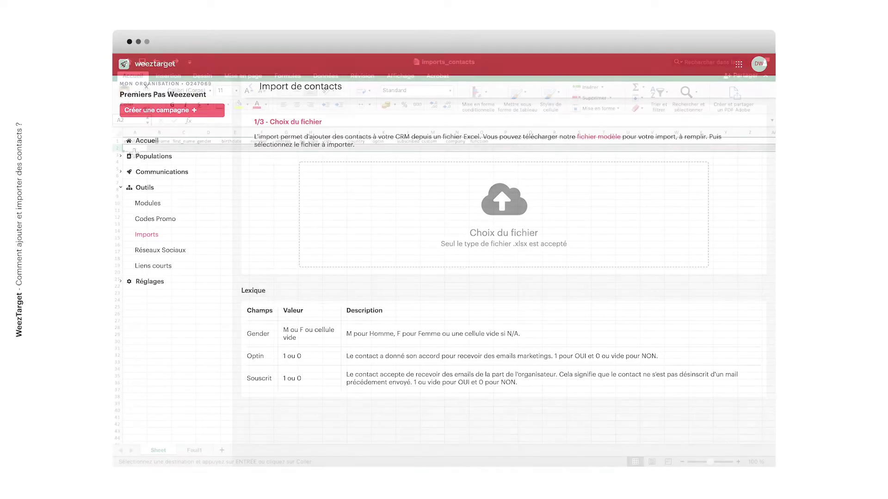
Switch to the imports_contacts workbook in Excel and paste the copied contact records into rows 3 to 6.
left_click(131, 155)
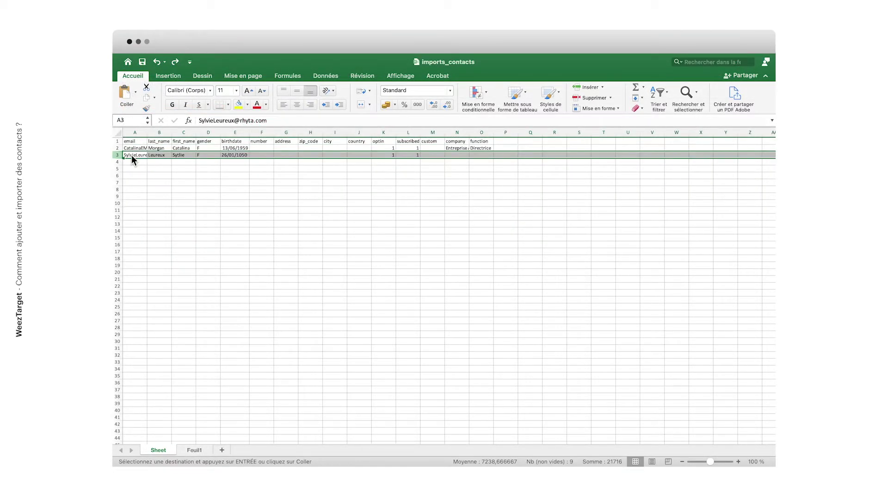
left_click(137, 162)
key("ctrl+v")
left_click(136, 168)
key("ctrl+v")
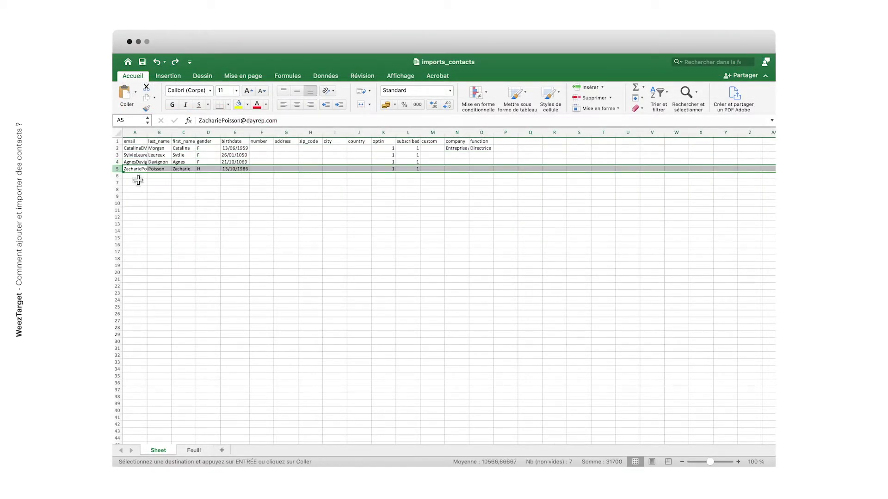
left_click(135, 175)
key("ctrl+v")
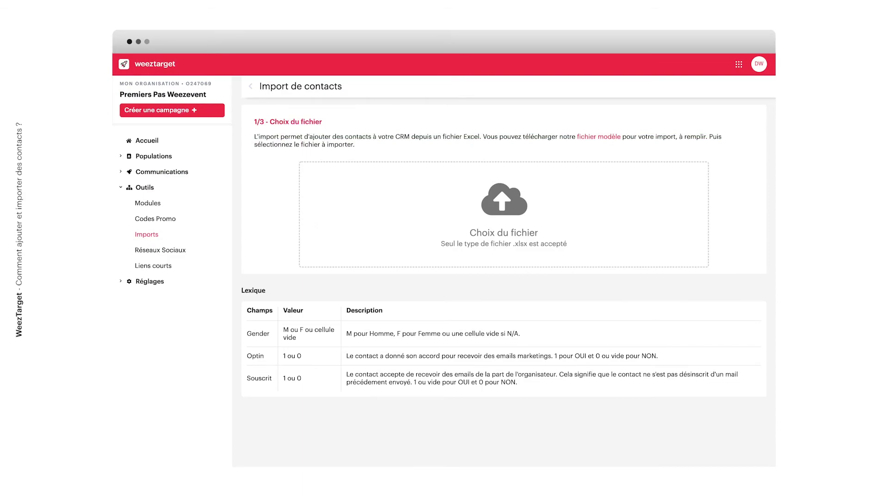
Switch back to WeezTarget and choose imports_contacts.xlsx from the Tutoriel WeezTarget folder as the file to import.
left_click_drag(395, 103, 437, 192)
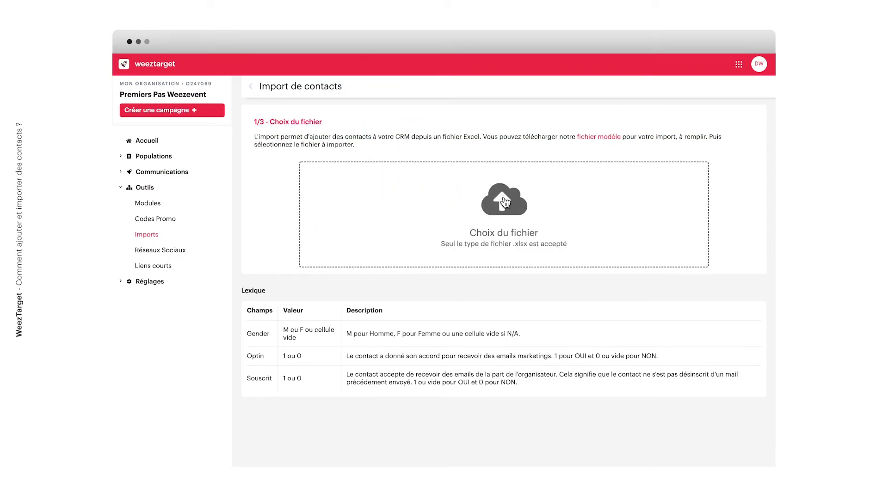
left_click(505, 202)
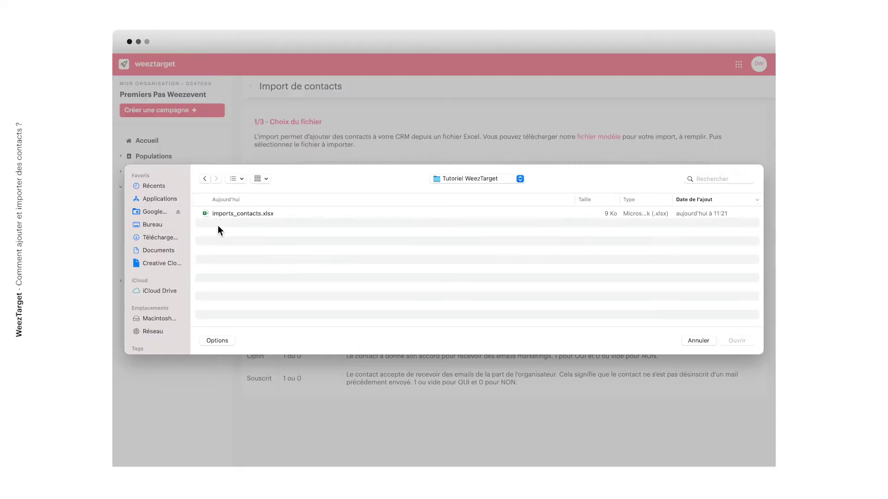
double_click(256, 214)
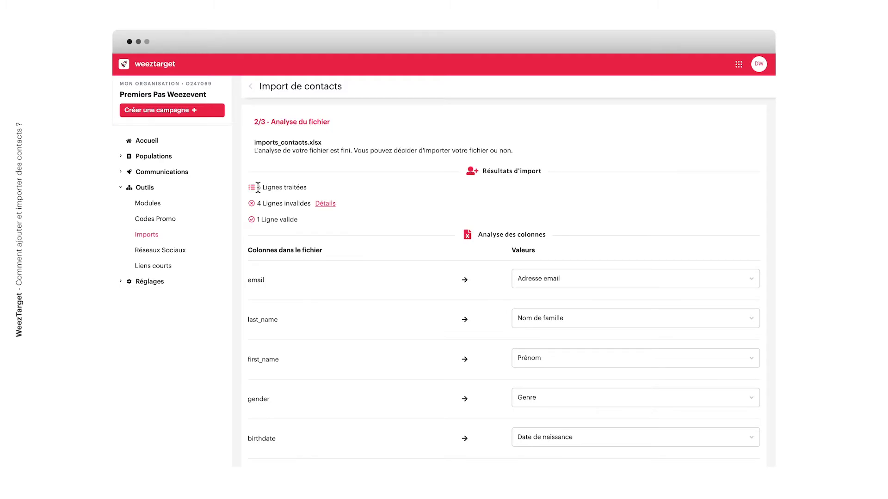
Review the file analysis and how the columns are matched to contact fields, and run the import.
left_click(537, 286)
left_click(540, 297)
scroll(540, 298, "down", 1)
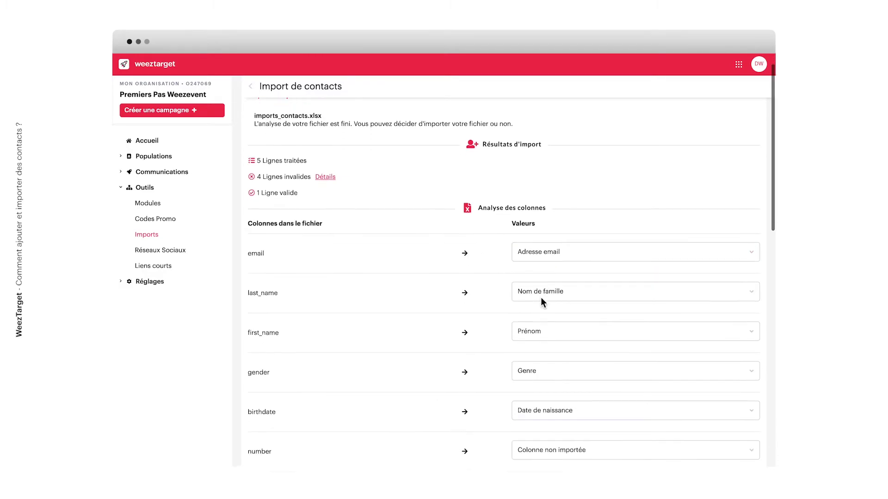
scroll(542, 300, "down", 5)
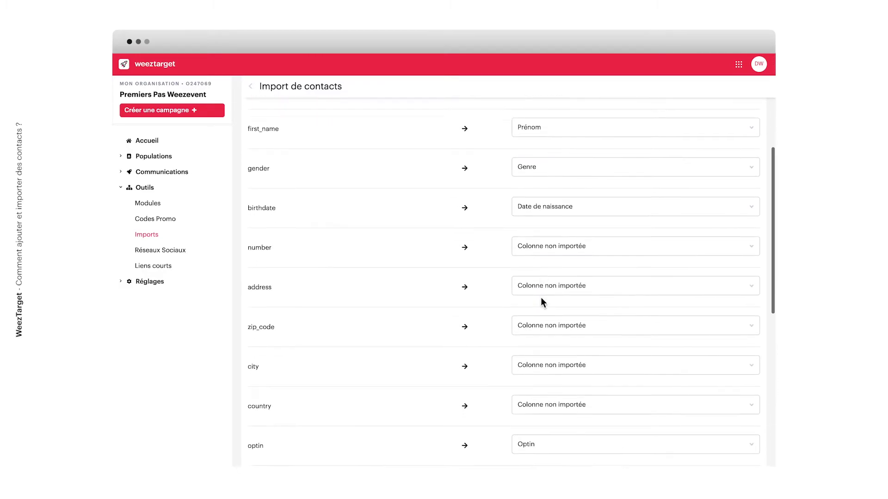
scroll(541, 298, "down", 7)
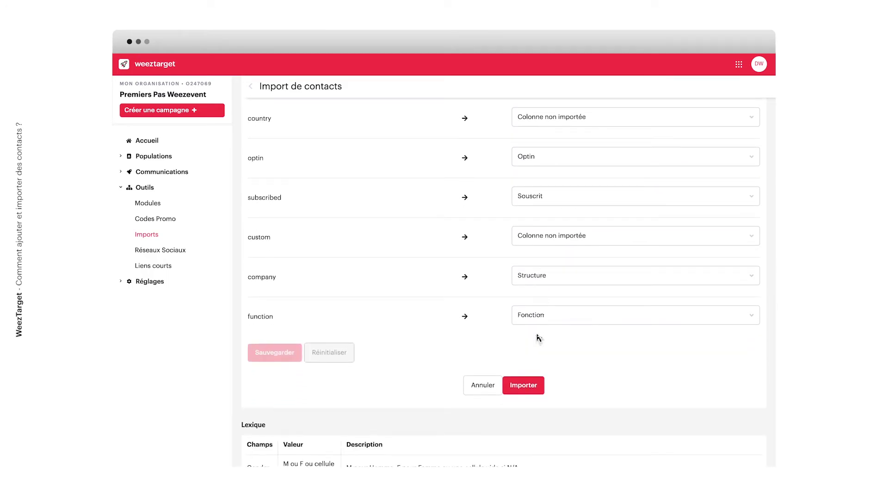
left_click(528, 388)
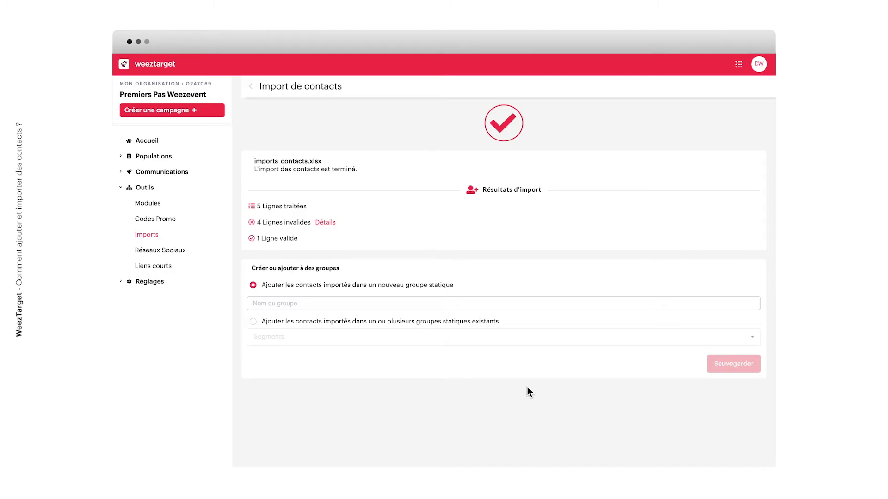
Add the imported contacts to the existing static group "Stage de danse 2021 - 18/25 ans" and validate the assignment.
left_click(396, 305)
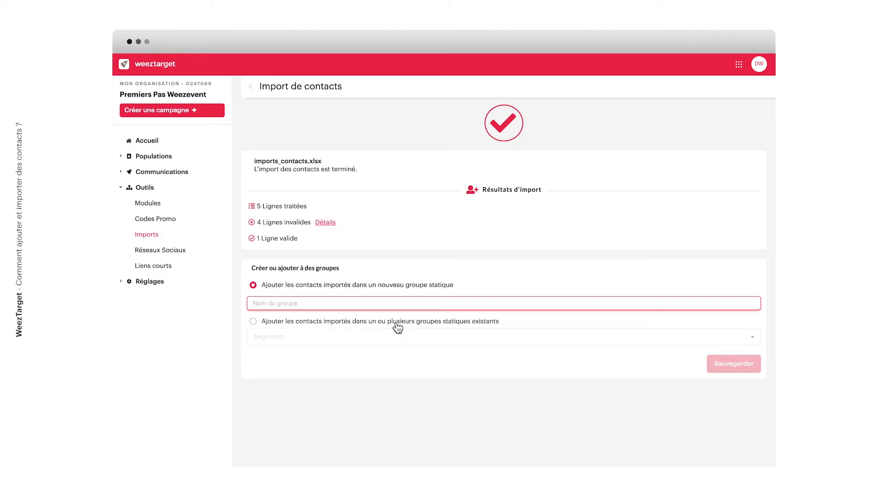
left_click(397, 327)
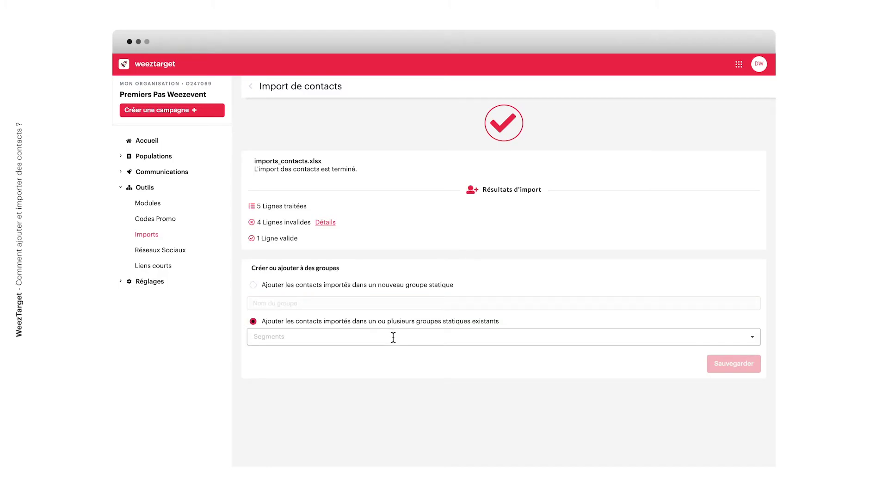
left_click(393, 338)
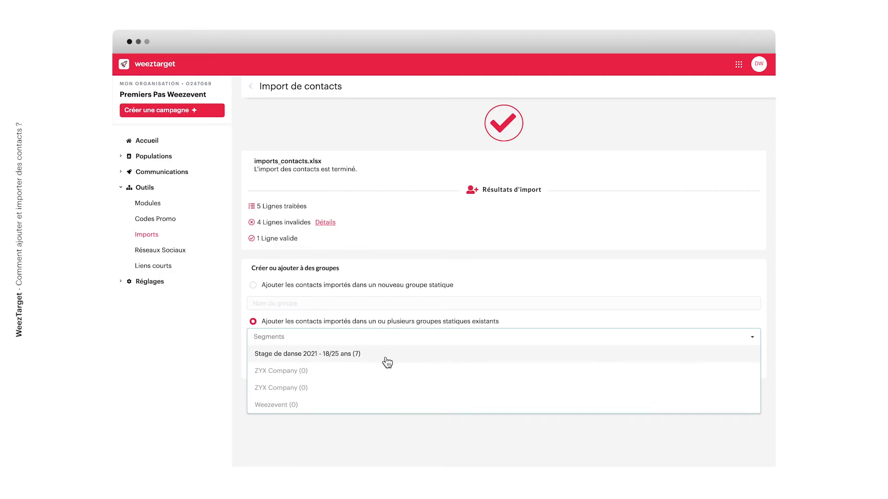
left_click(385, 357)
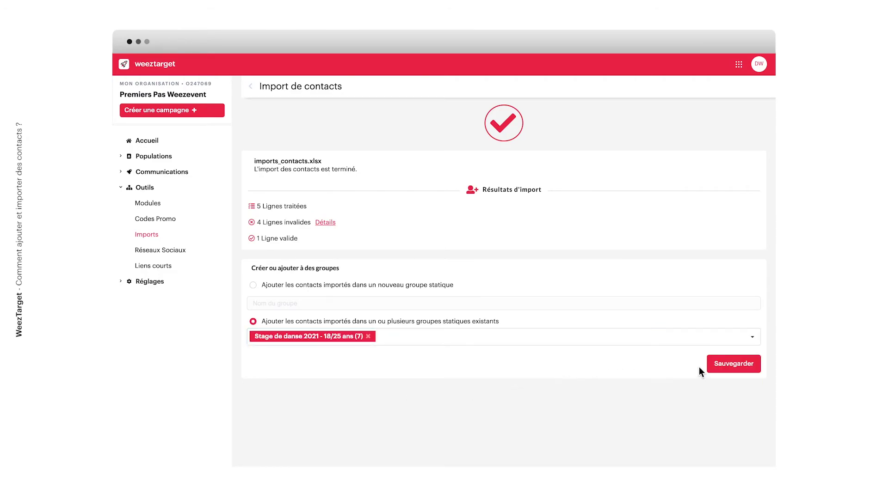
left_click(718, 368)
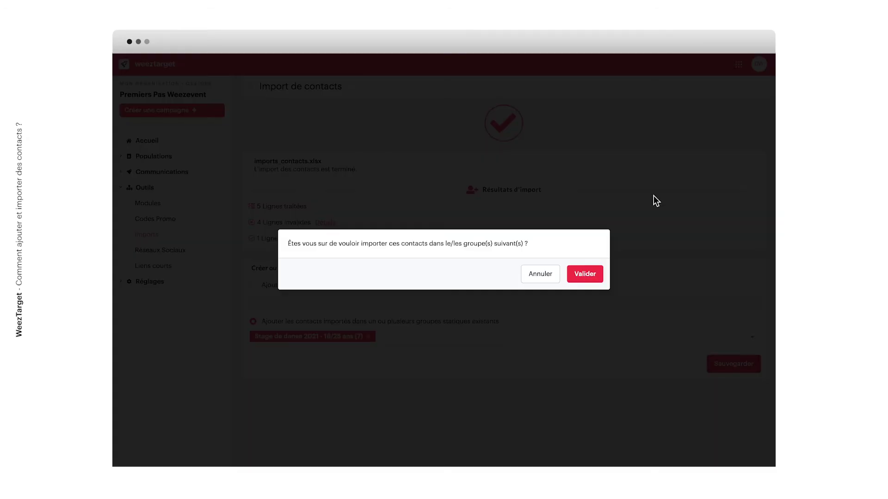
left_click(595, 275)
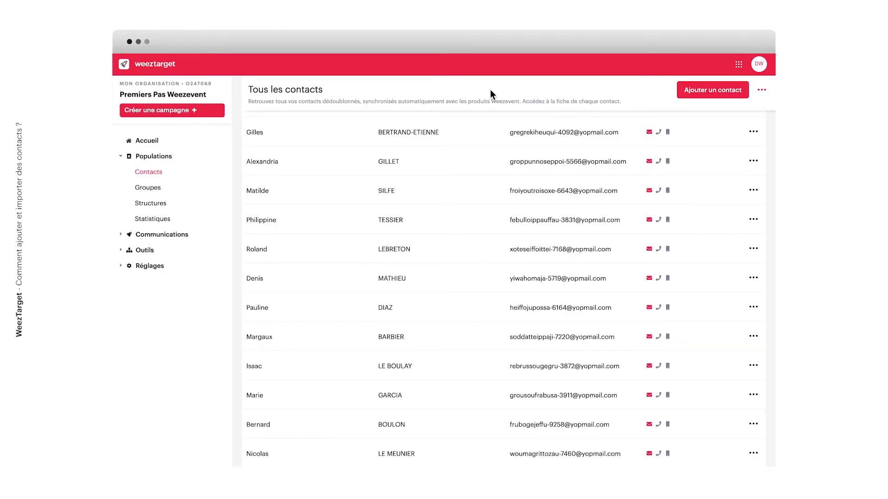